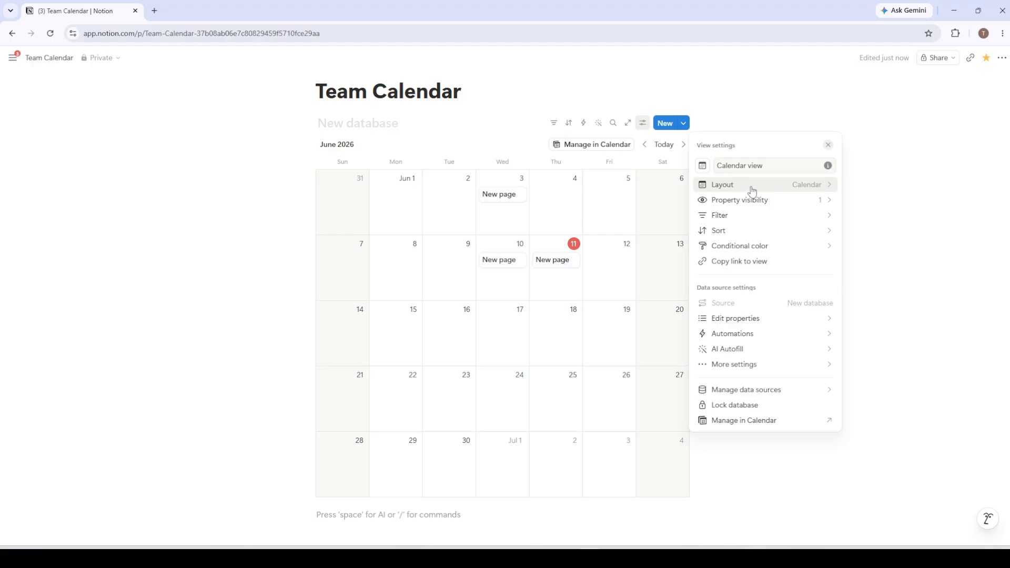
Review the layout options of the calendar view, including which date property the calendar is shown by
left_click(752, 185)
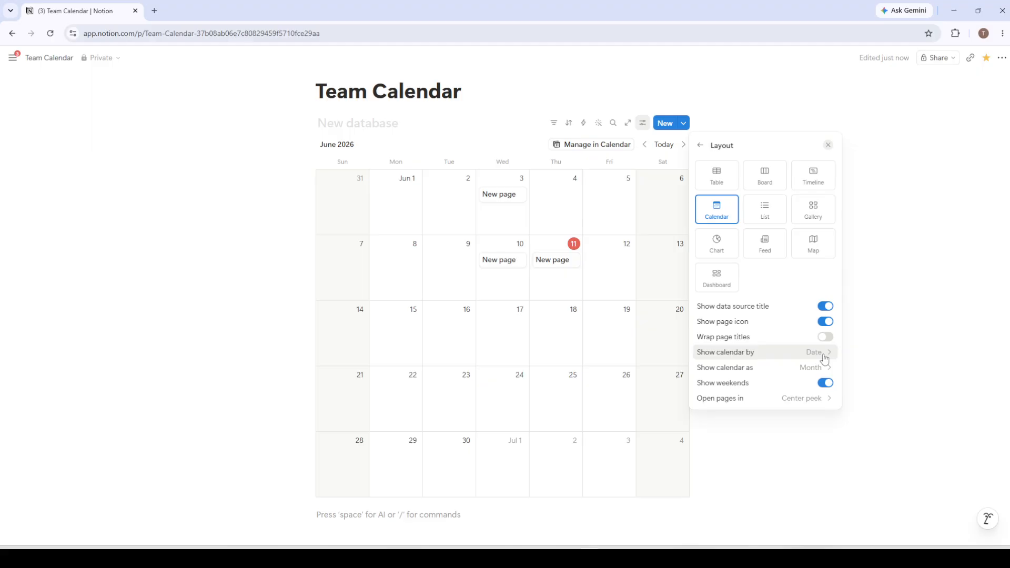
left_click(871, 337)
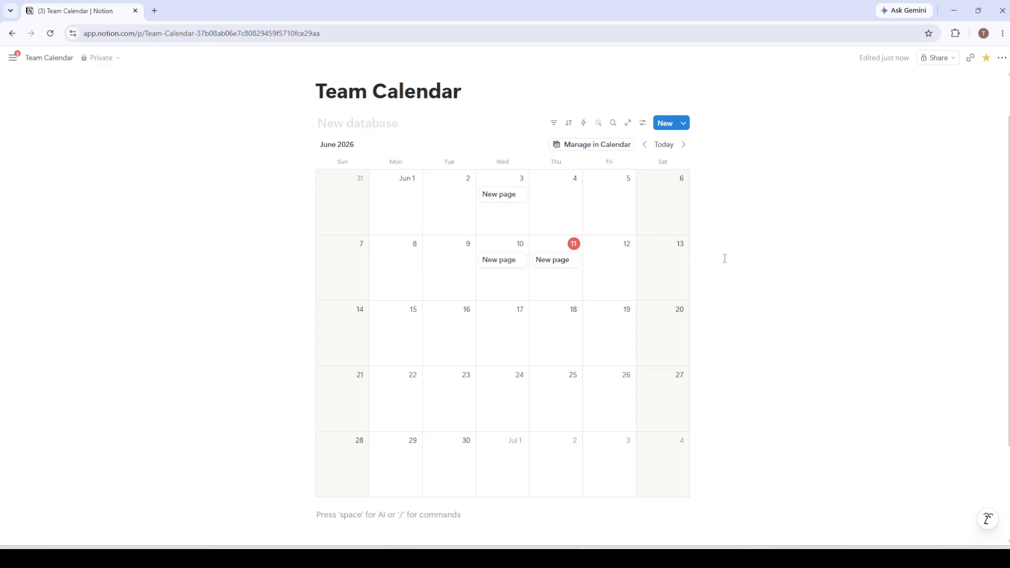
Open the June 3 entry and create a "Not started" tag in its Tags property
left_click(504, 201)
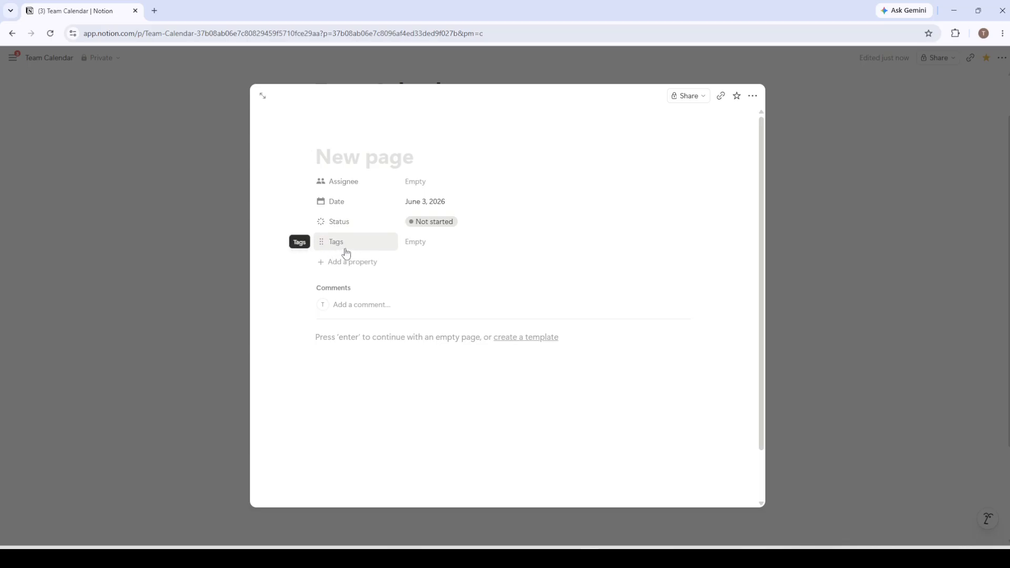
left_click(416, 244)
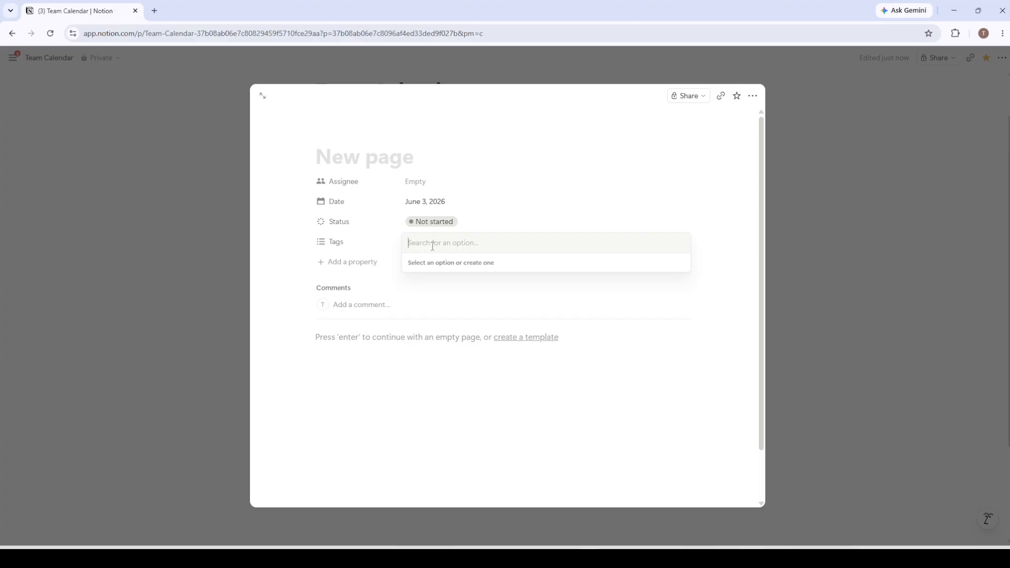
type("Not s")
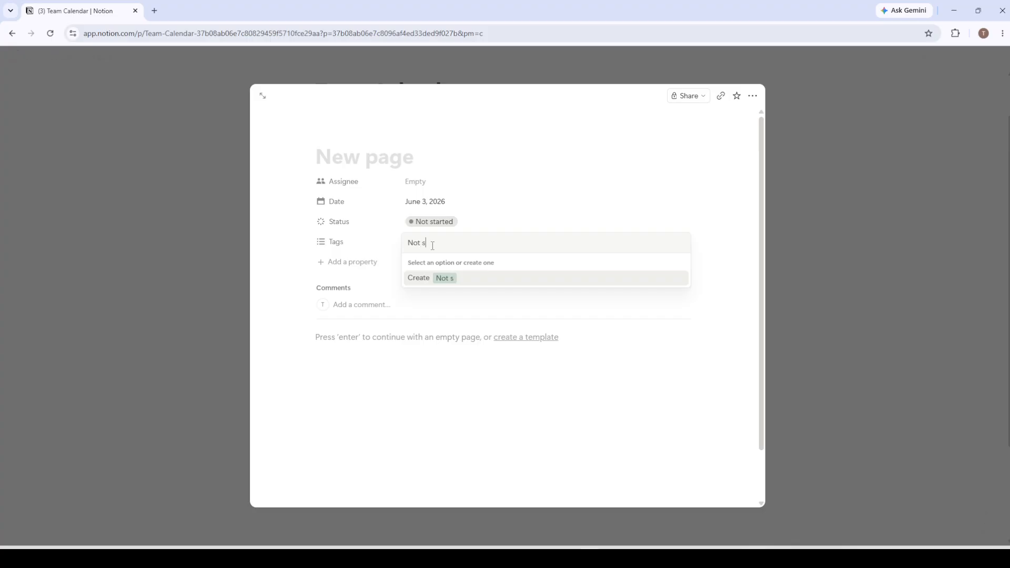
type("tarte4d")
key("BackSpace")
key("BackSpace")
type("d")
key("Return")
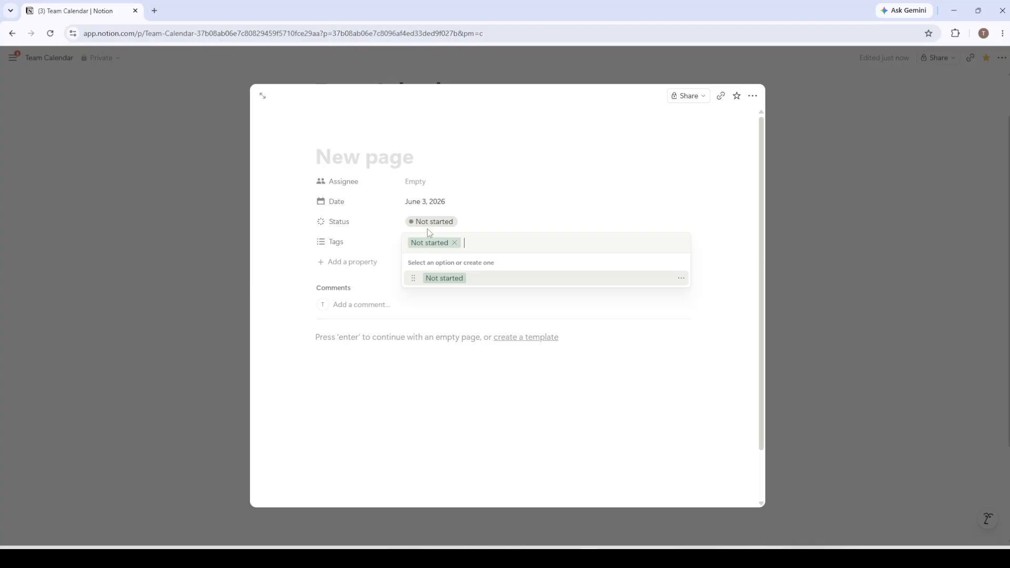
Remove the "Not started" tag from the June 3 entry and close the entry
left_click(455, 243)
left_click(295, 231)
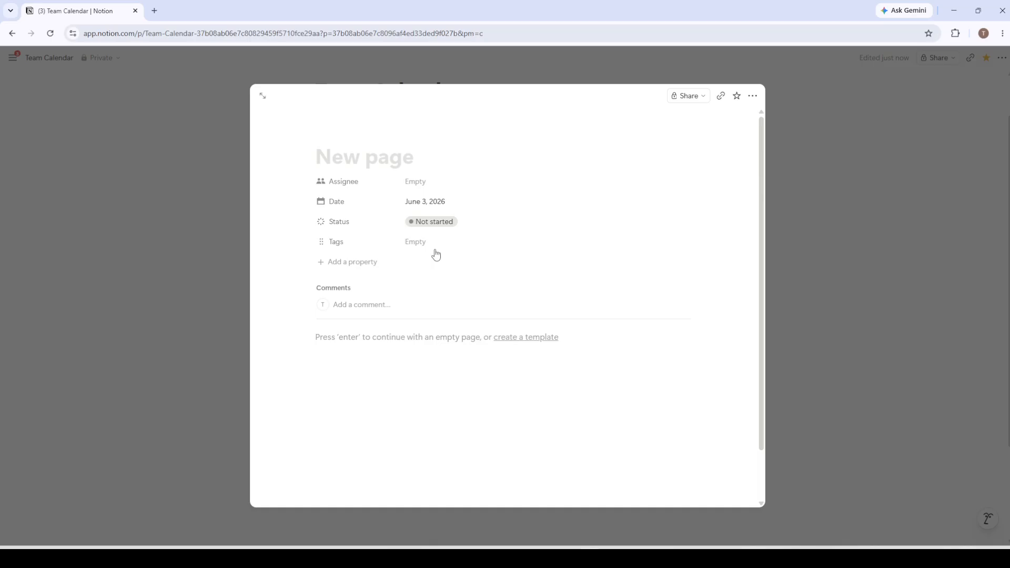
left_click(140, 261)
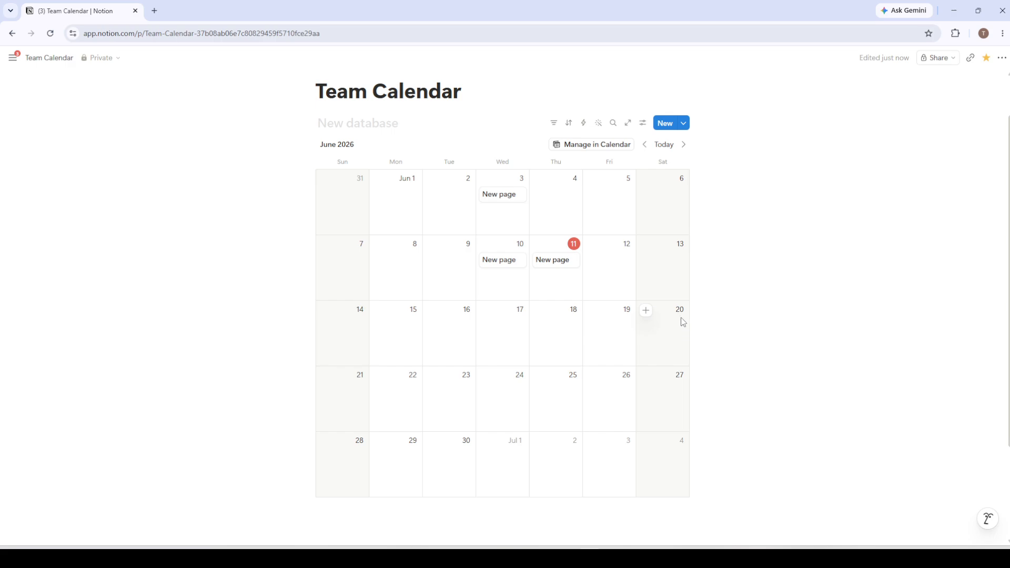
Open the page's sharing settings, enter an invitee's e-mail address, and discard it without sending an invitation
left_click(943, 65)
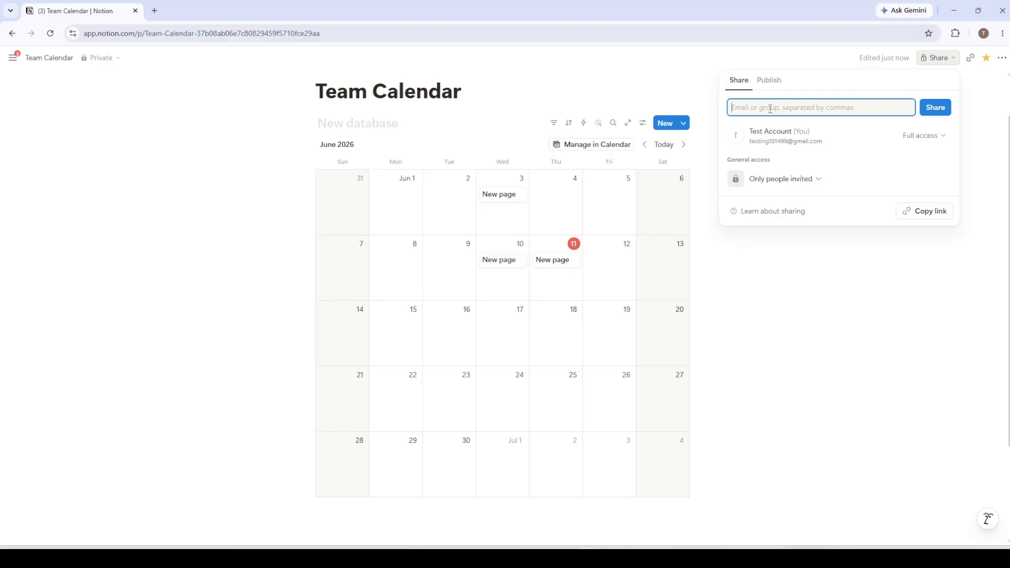
type("test@")
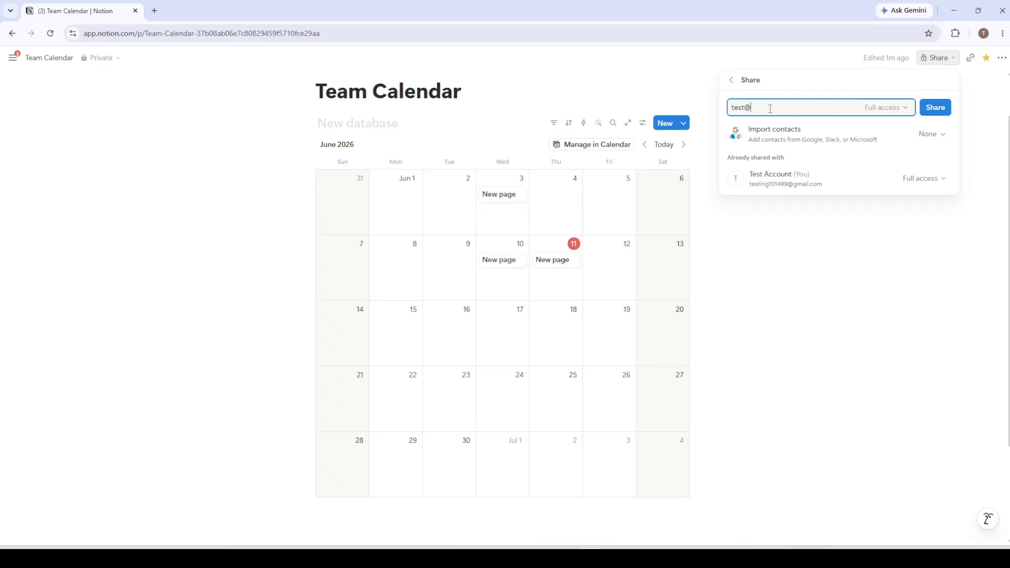
type("ex")
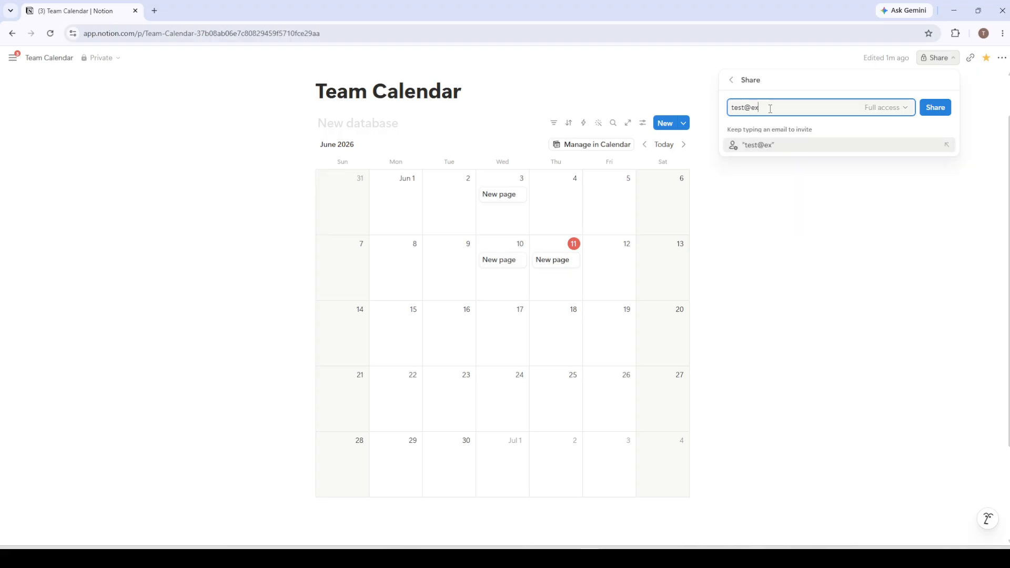
type("ample.cpm,")
key("BackSpace")
key("BackSpace")
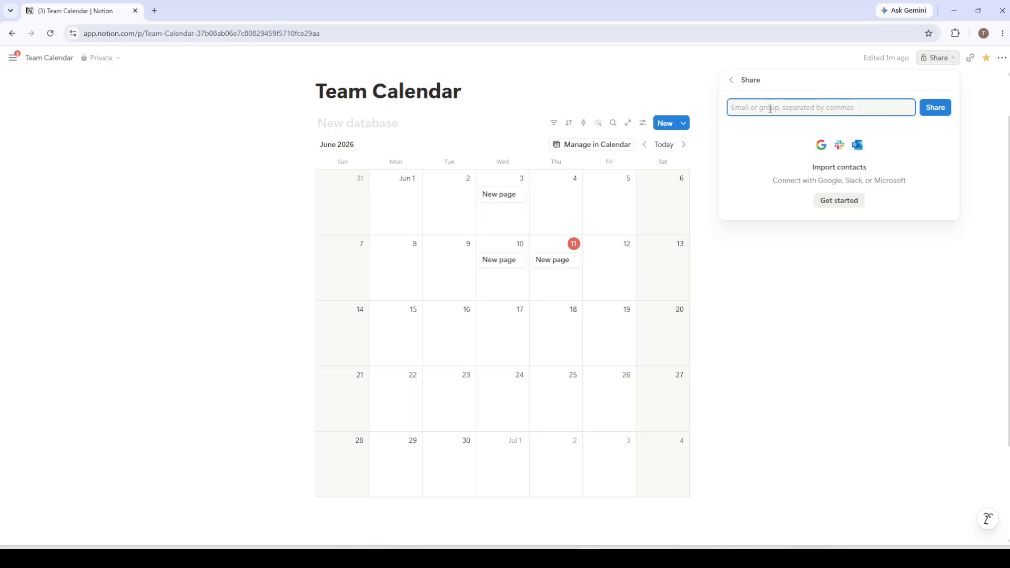
left_click(731, 80)
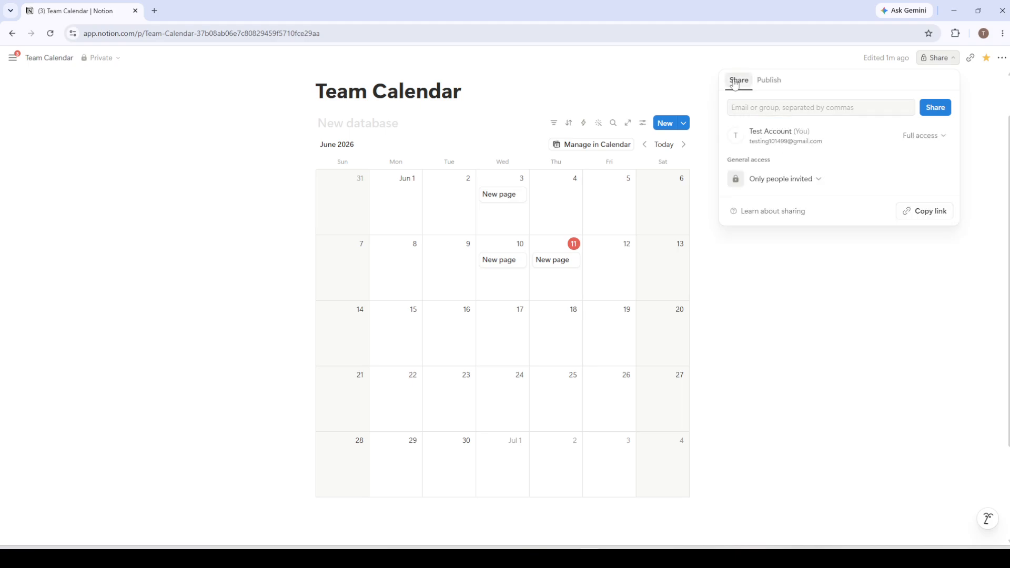
Check the access levels available for the listed account, and close the sharing settings
left_click(922, 138)
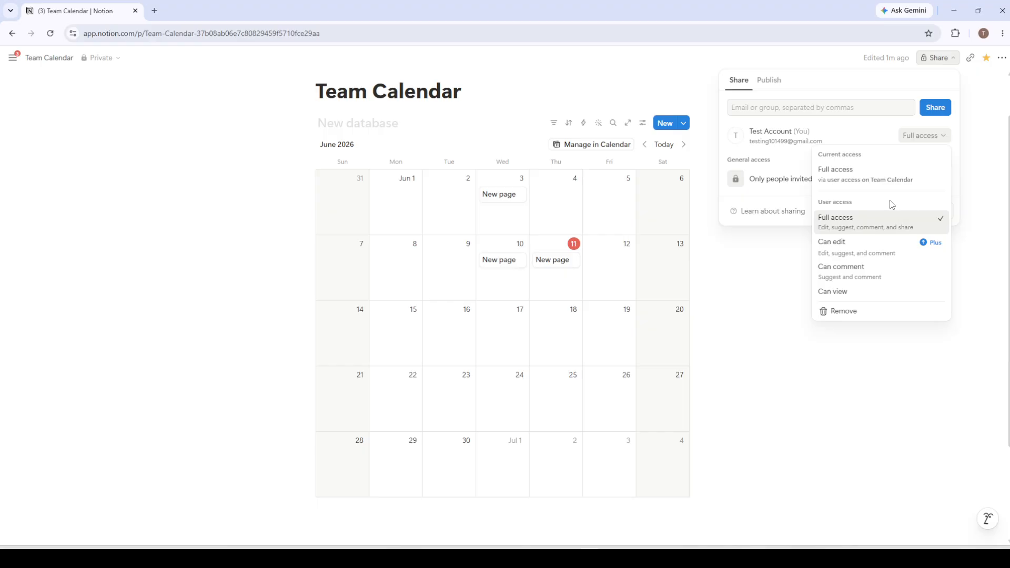
left_click(787, 259)
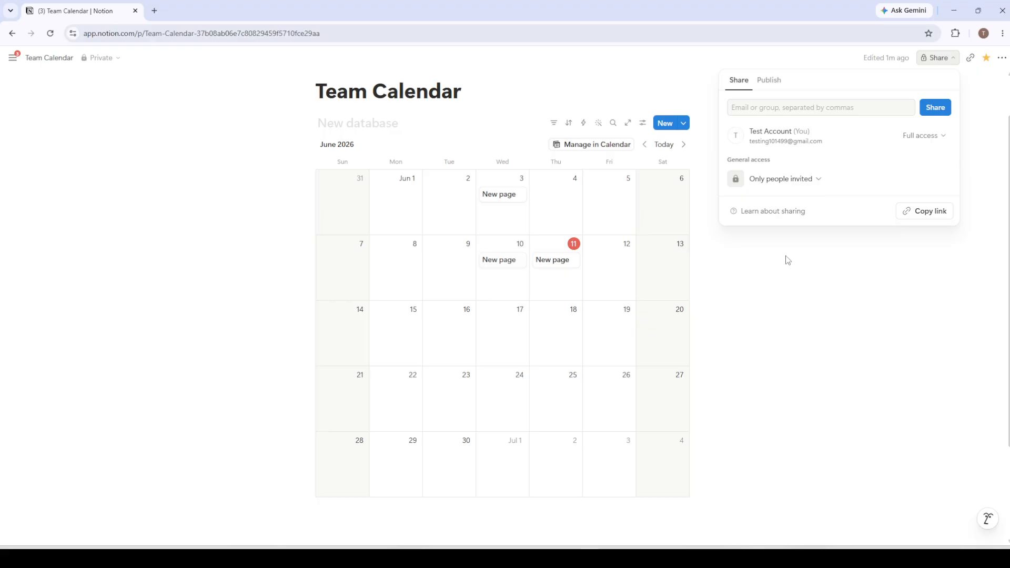
left_click(787, 260)
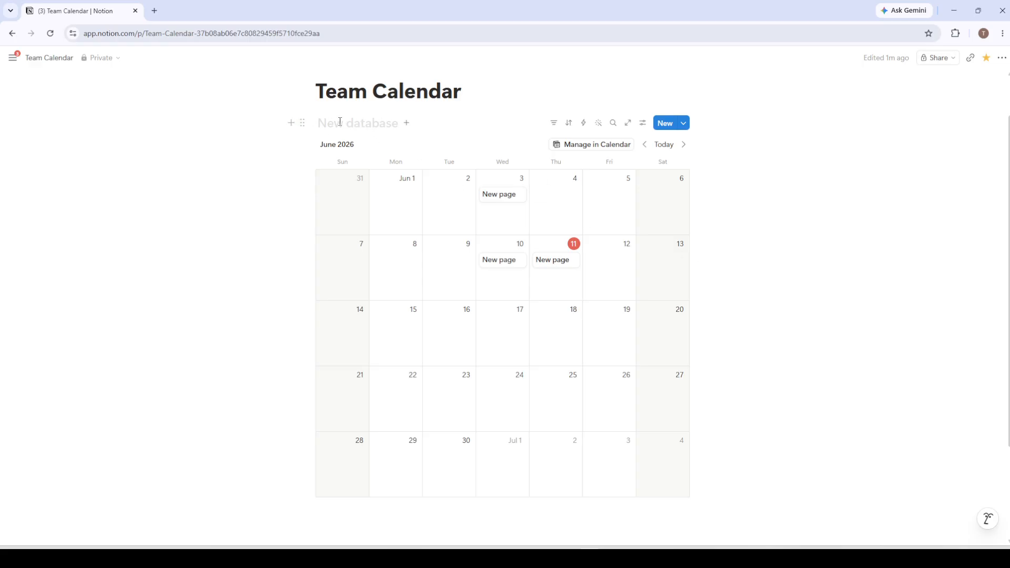
Add a Board view to the database, keeping its default settings
left_click(406, 124)
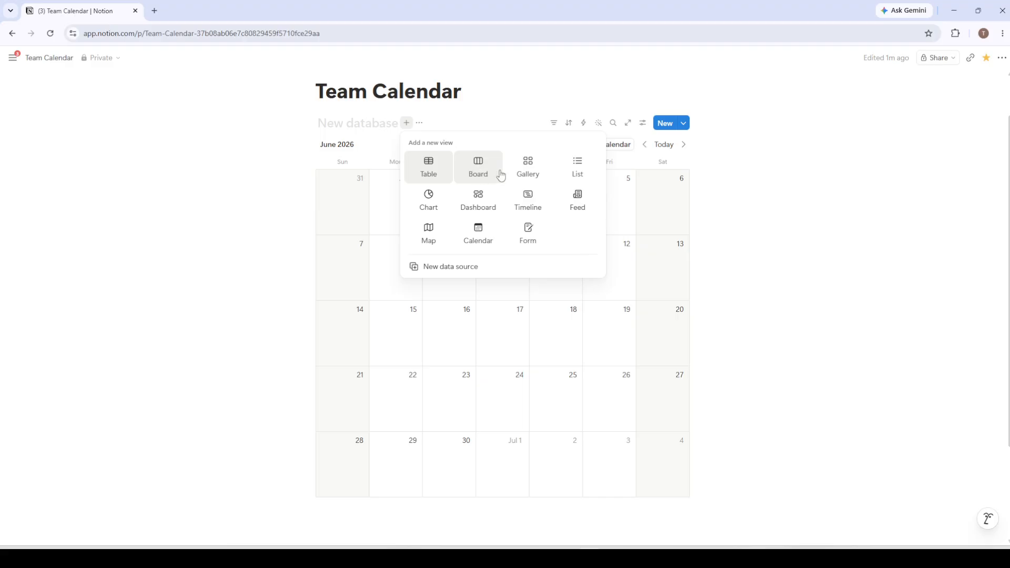
left_click(477, 174)
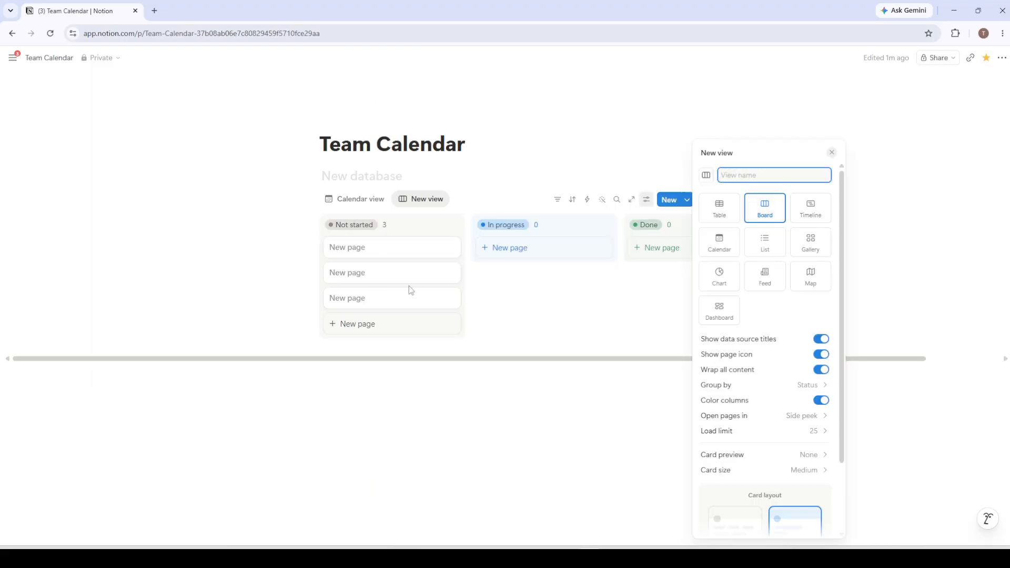
left_click(550, 338)
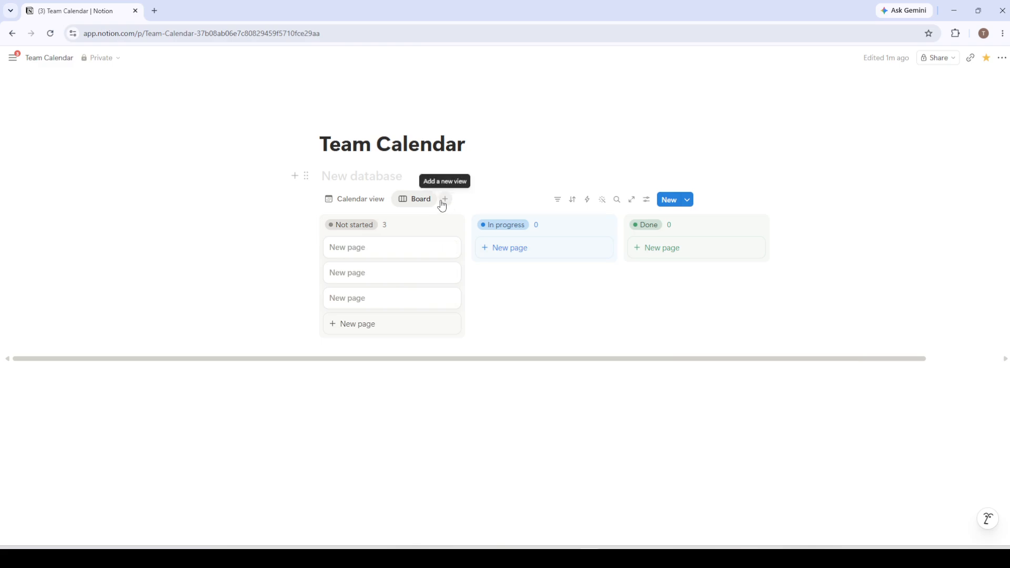
Add a List view to the database and switch back to the calendar view
left_click(445, 202)
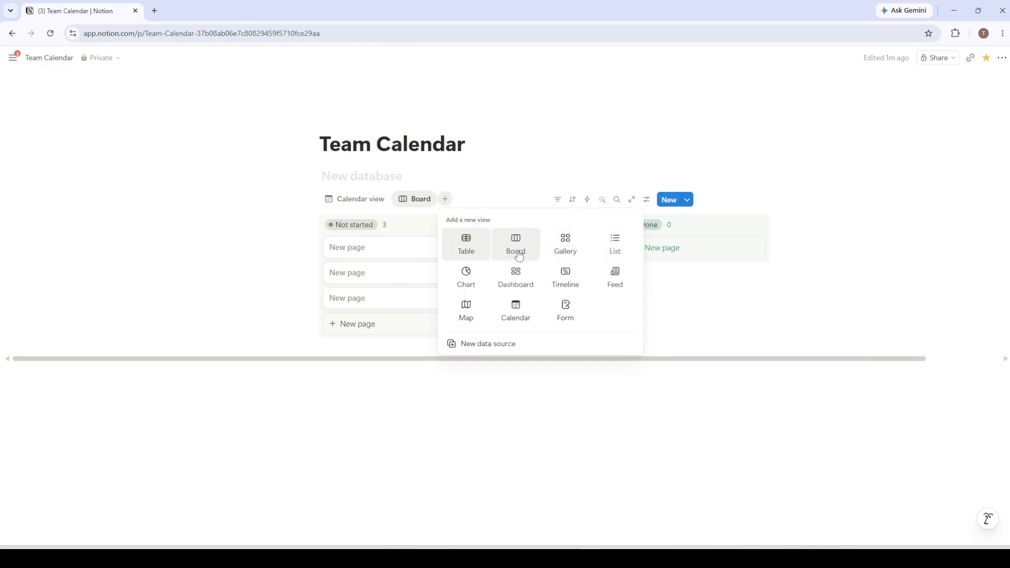
left_click(609, 250)
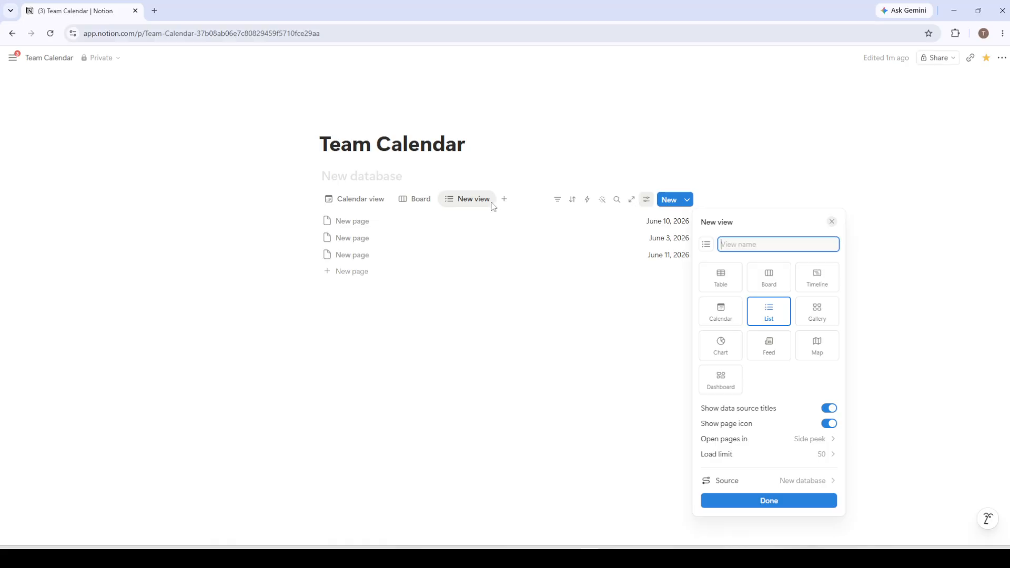
left_click(367, 202)
left_click(367, 202)
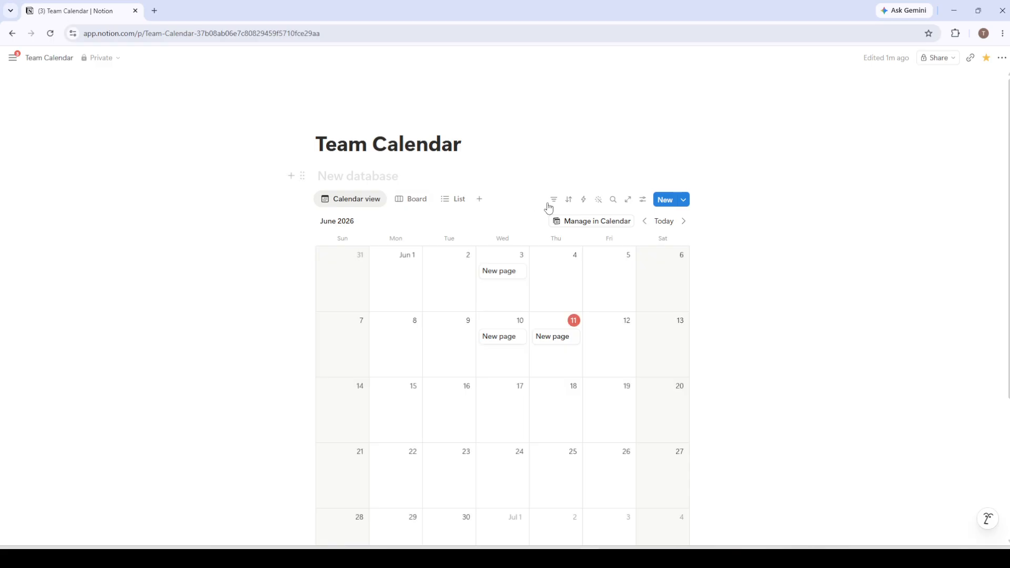
Add an Assignee filter to the calendar view without choosing a person, and toggle the filter row off and on
left_click(555, 200)
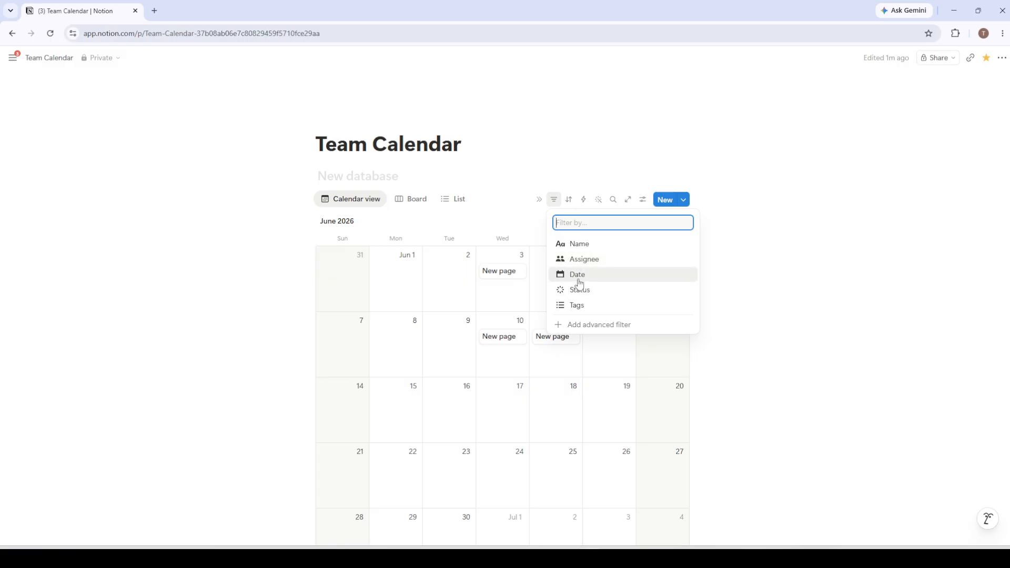
left_click(584, 259)
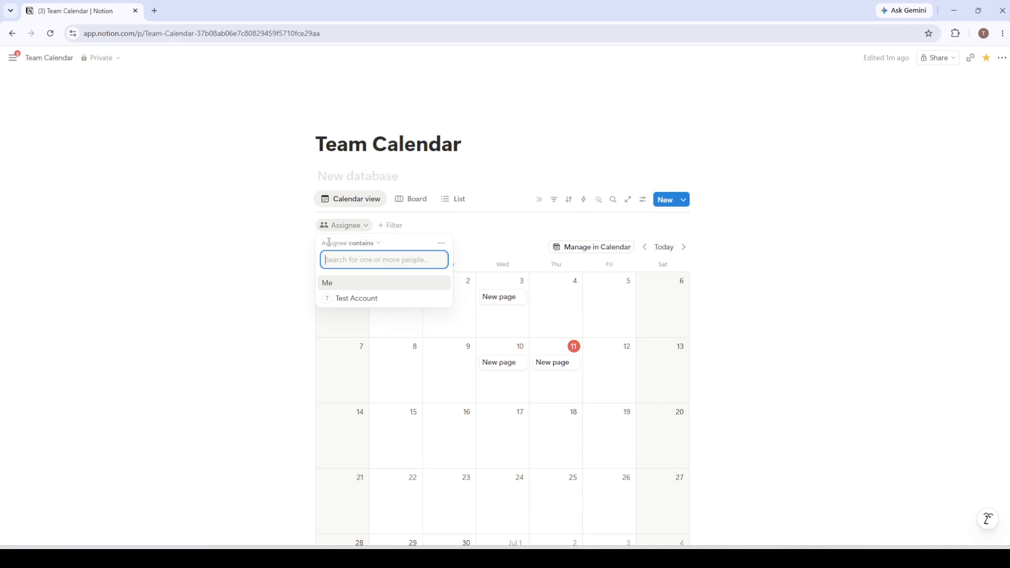
left_click(232, 238)
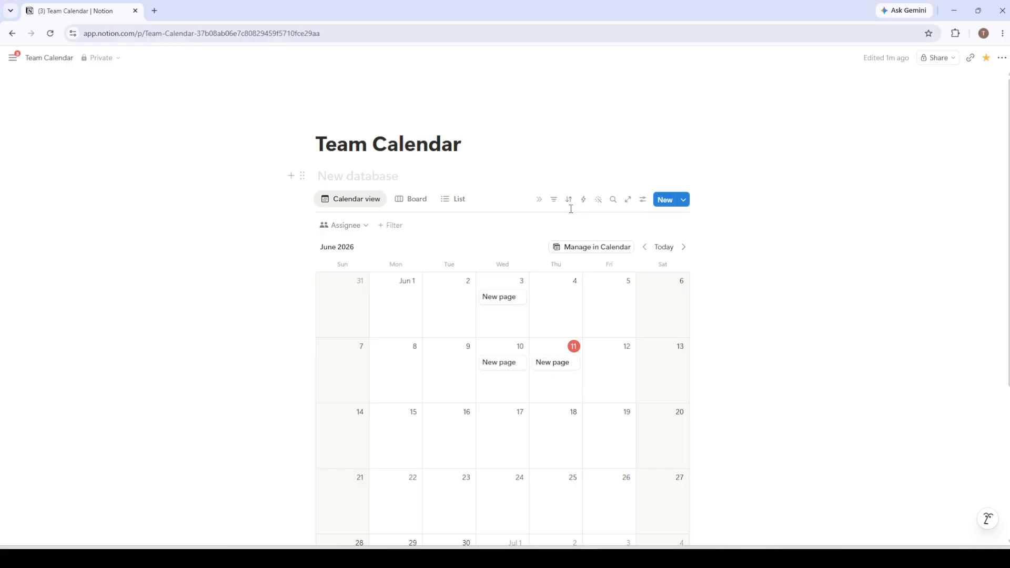
left_click(553, 200)
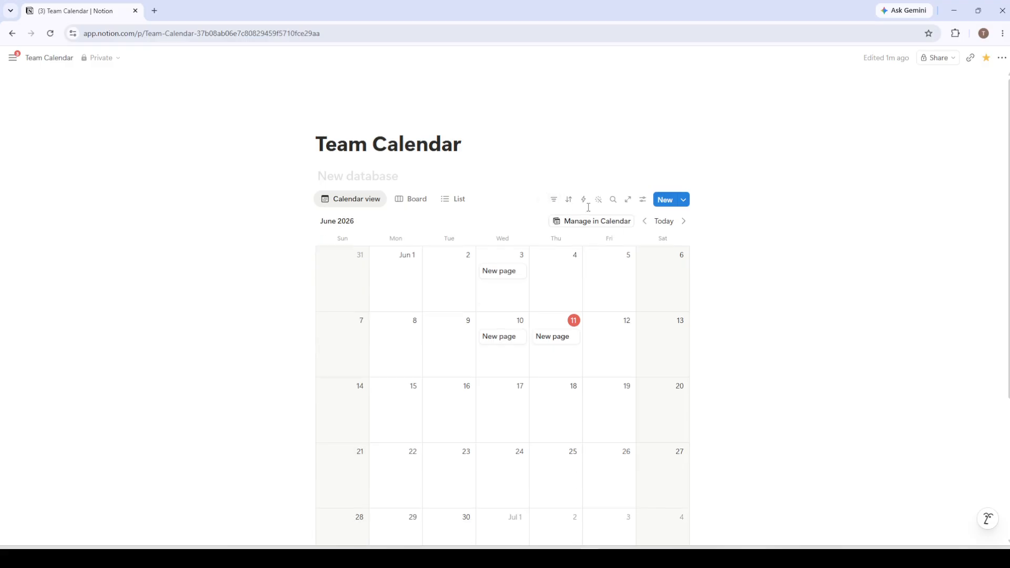
left_click(554, 202)
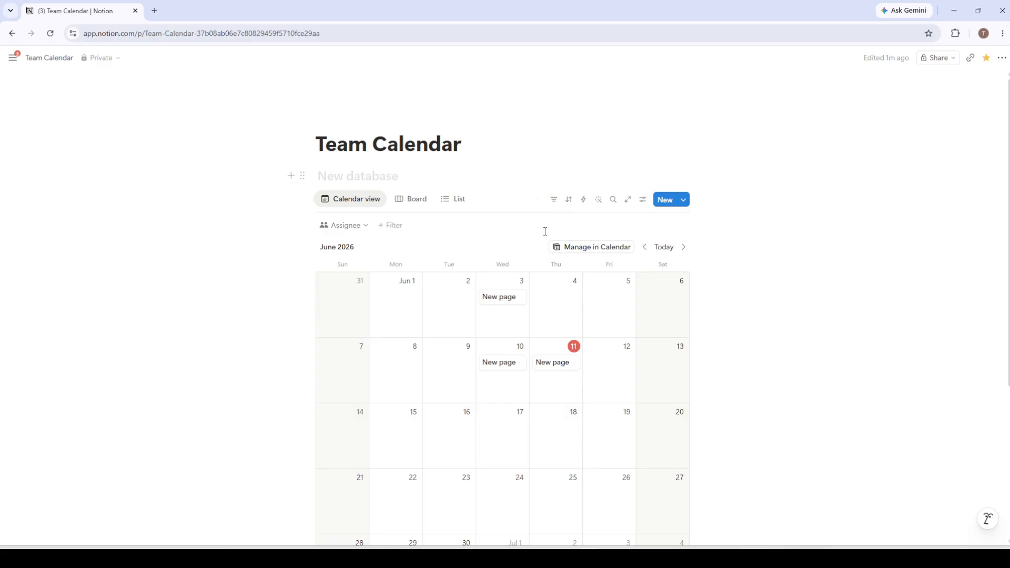